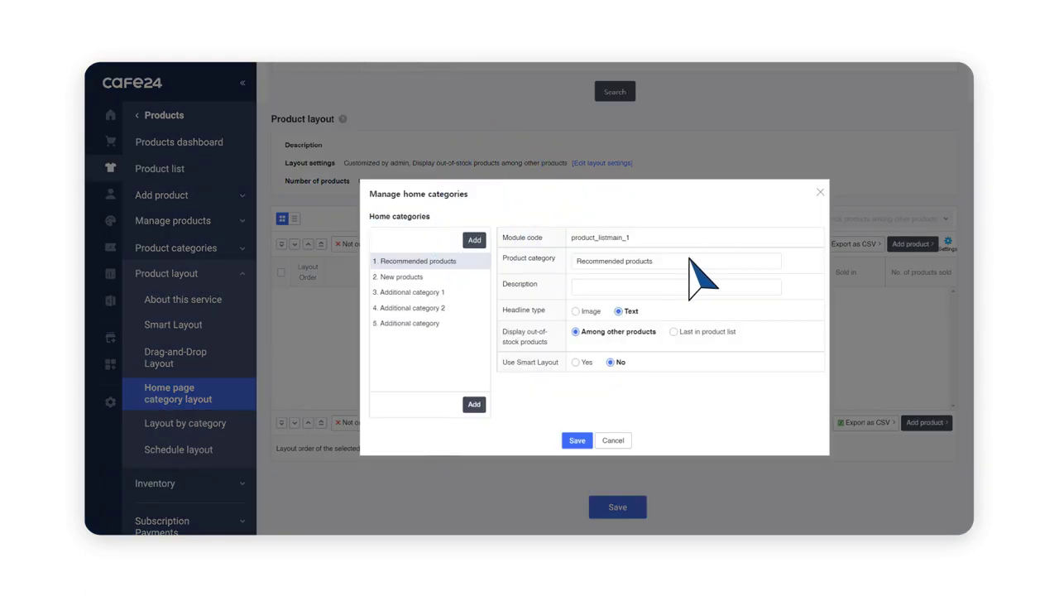
# - Rename the first home category to 'Trending Products' and save it
pyautogui.write('Tre')
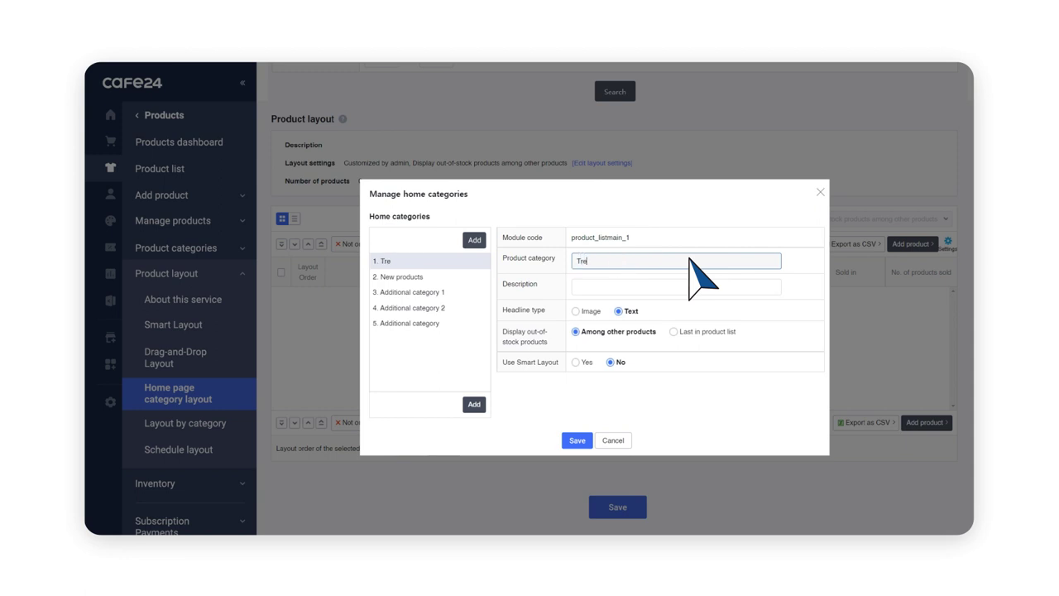
pyautogui.write('nding Products')
pyautogui.click(577, 440)
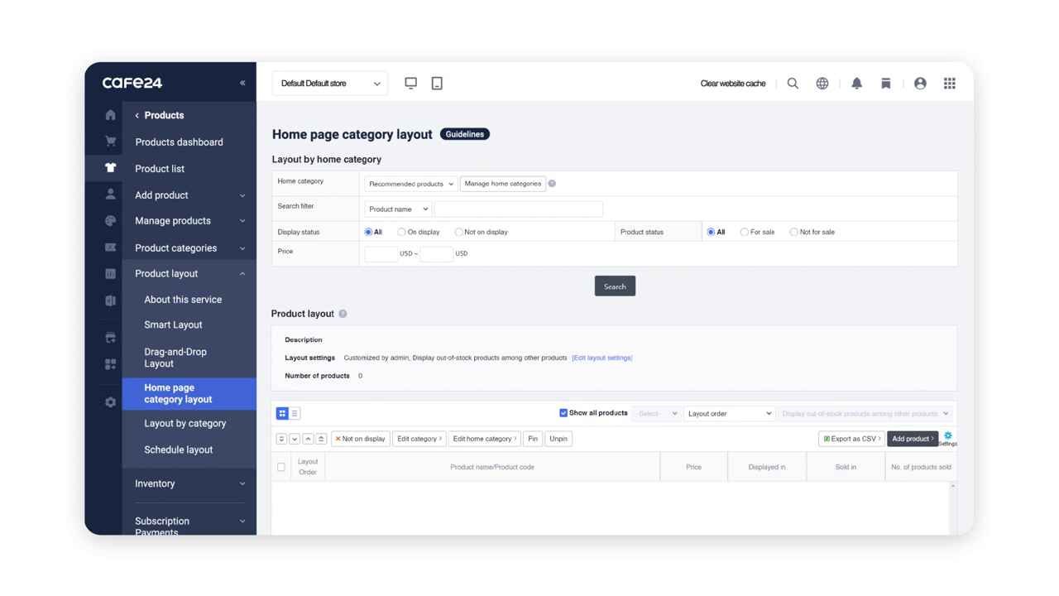
# - Add the Jumpsuit product to the home category's product layout and save the layout
pyautogui.scroll(-5, 615, 315)
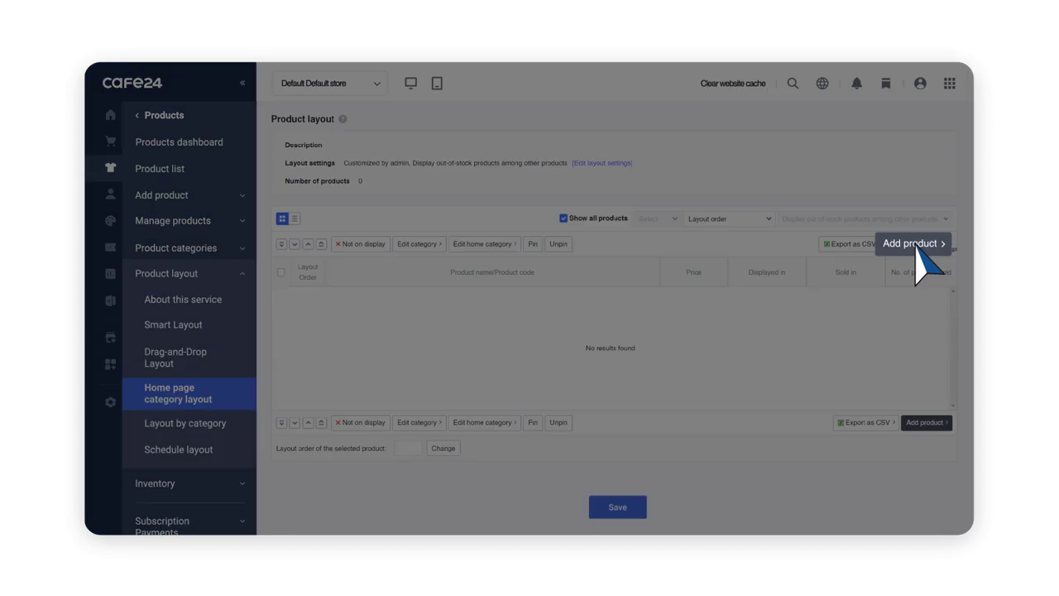
pyautogui.click(914, 244)
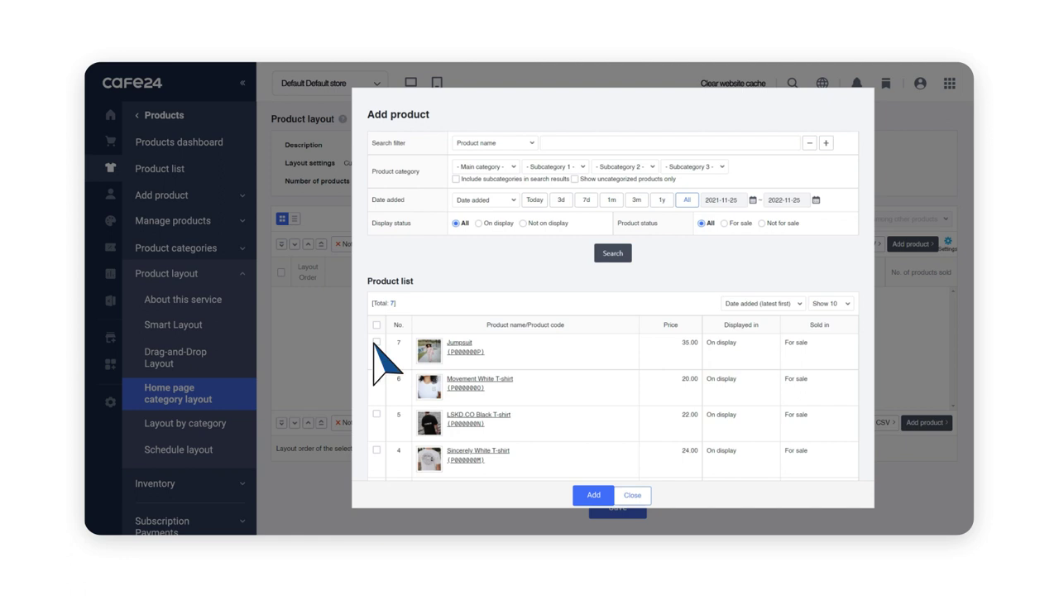
pyautogui.click(377, 343)
pyautogui.click(594, 495)
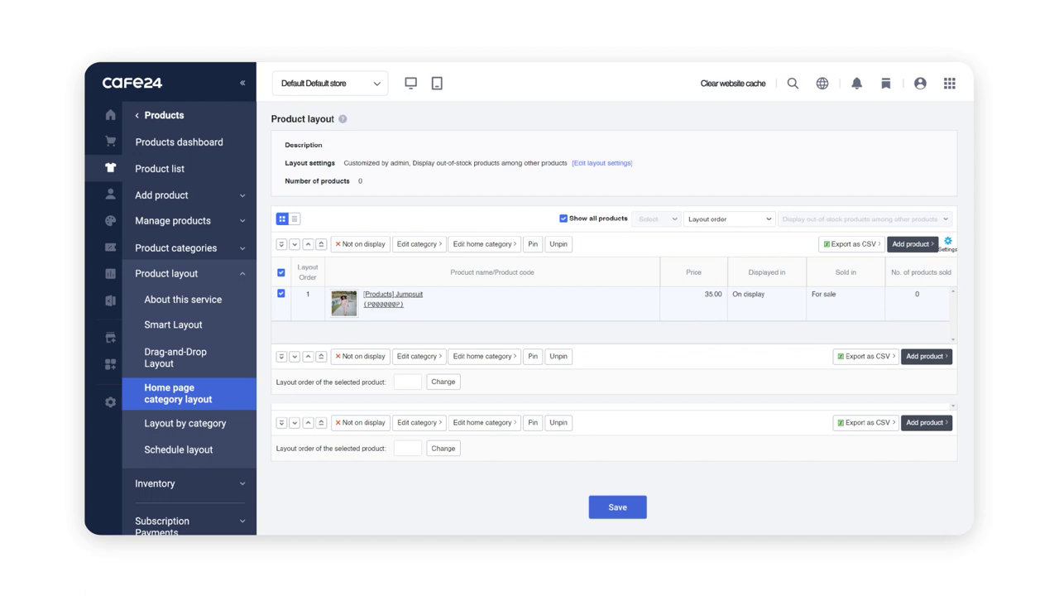
pyautogui.click(617, 504)
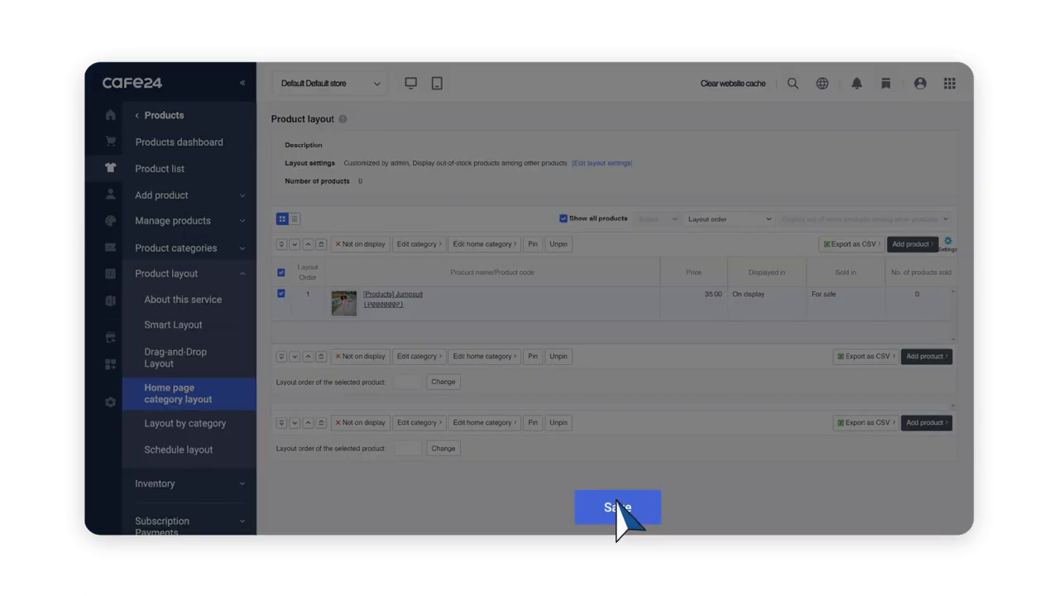
pyautogui.click(617, 507)
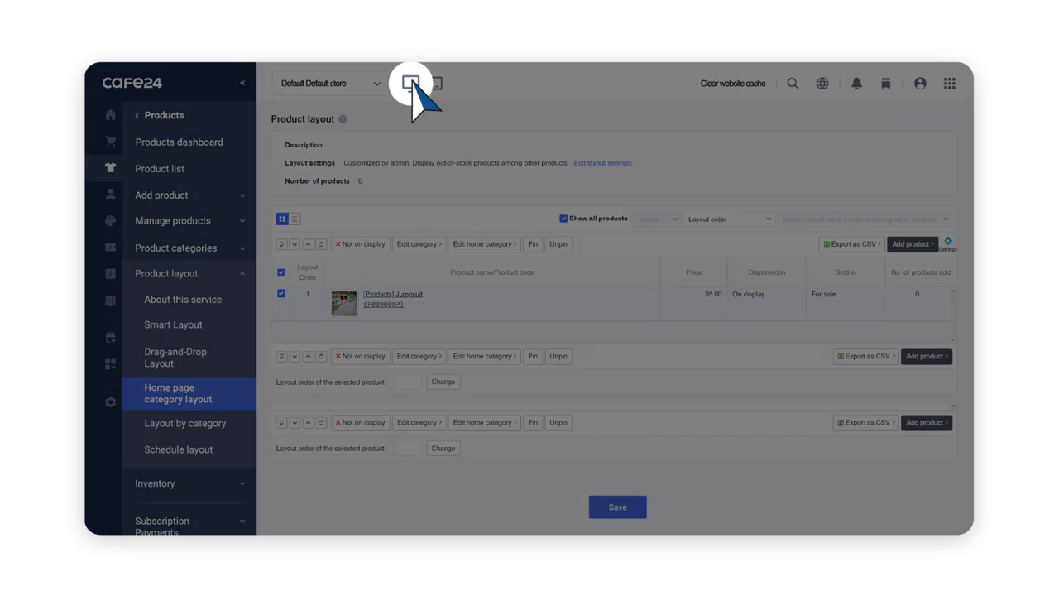
# - Preview the storefront home page and scroll down to the Trending Products row
pyautogui.click(412, 82)
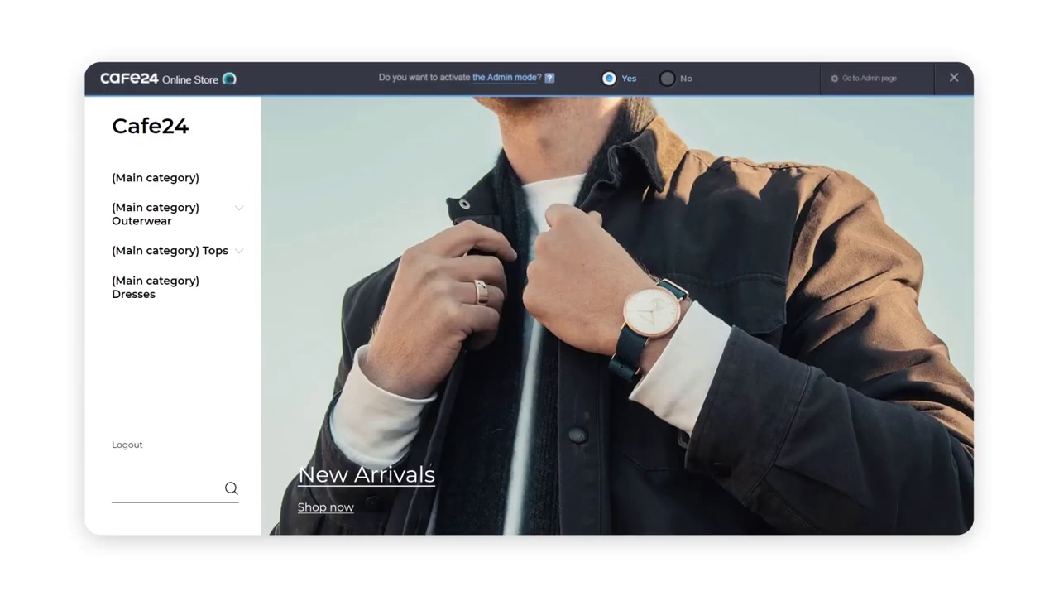
pyautogui.scroll(-5, 618, 316)
pyautogui.scroll(-2, 618, 317)
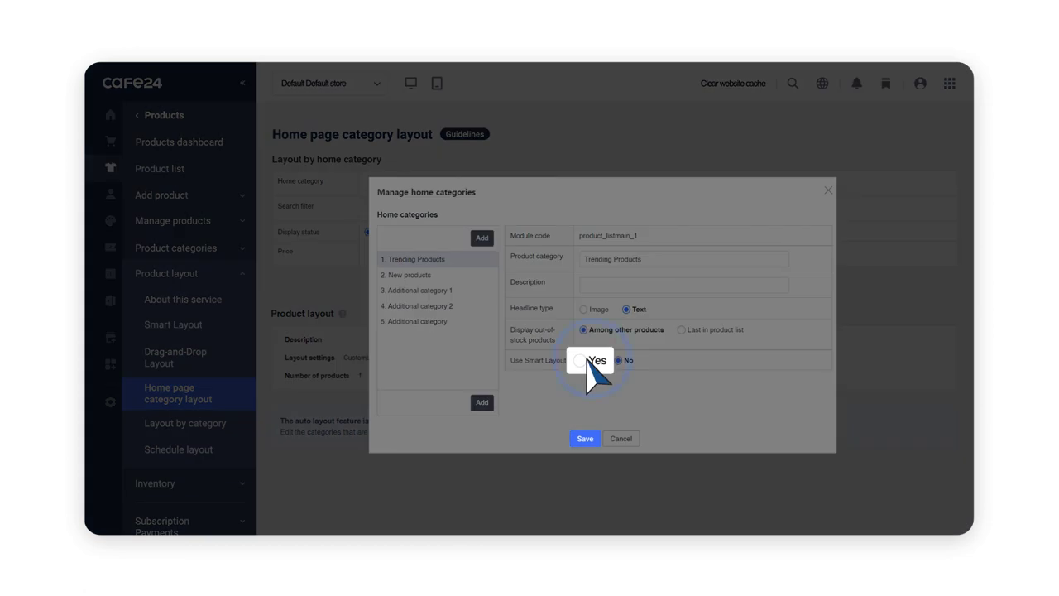
# - Set Use Smart Layout to Yes for Trending Products and save the category settings
pyautogui.click(584, 360)
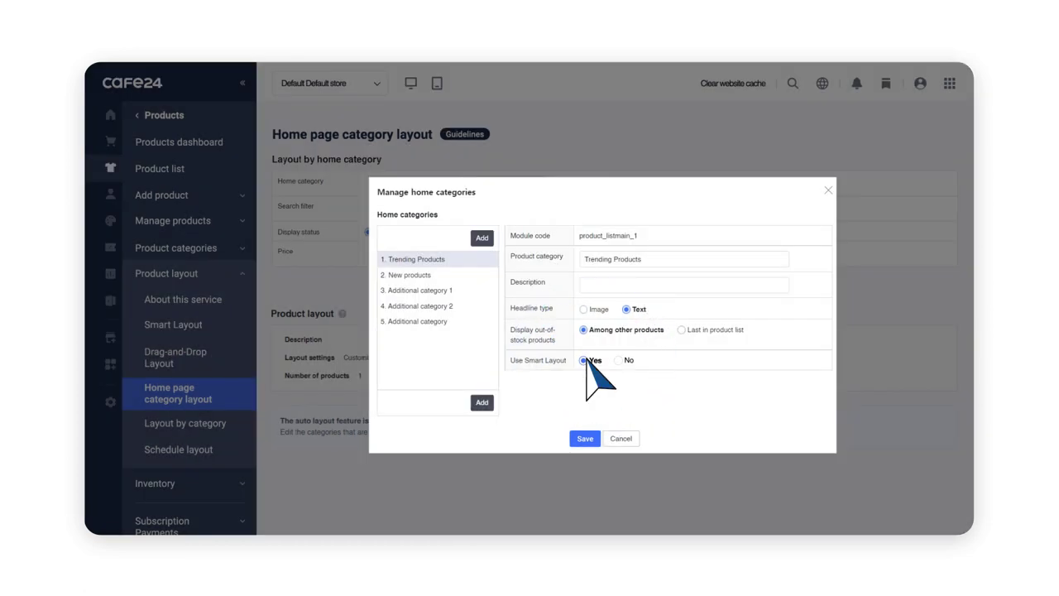
pyautogui.click(586, 438)
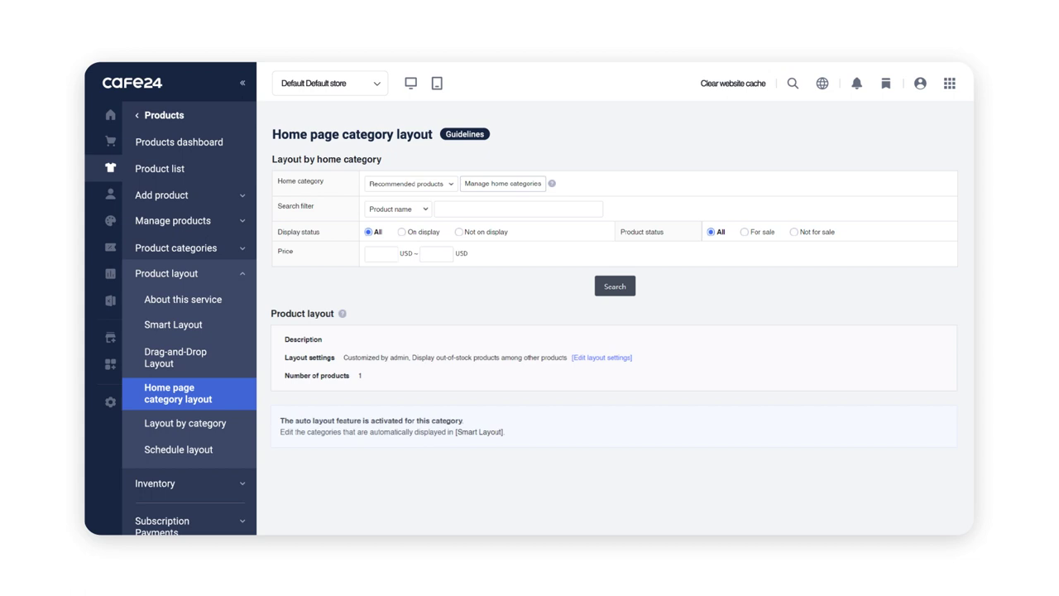
# - Open the Smart Layout editor and confirm Trending Products stays in smart mode
pyautogui.click(238, 326)
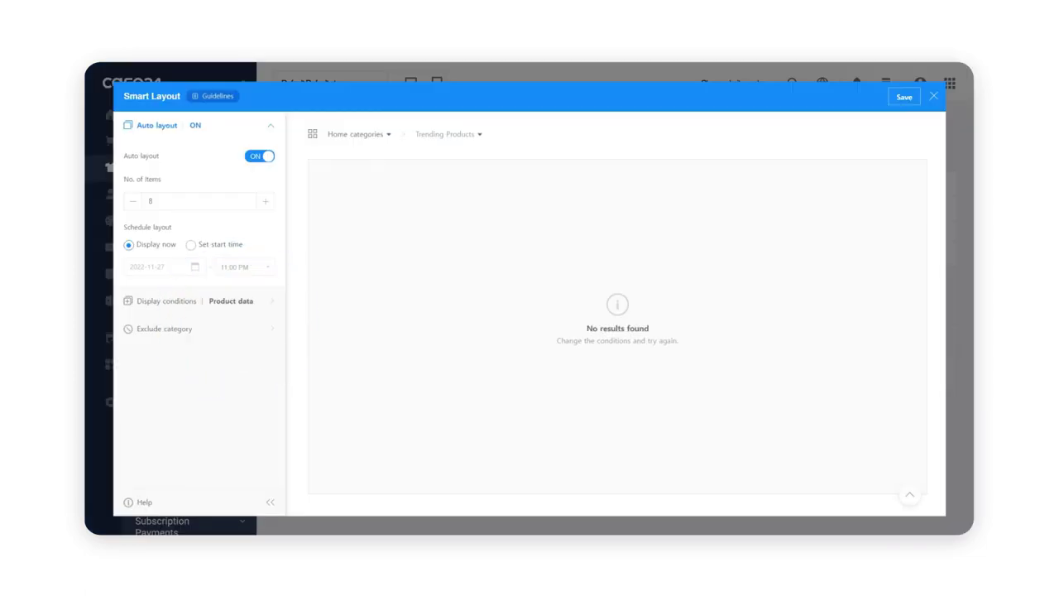
pyautogui.click(313, 135)
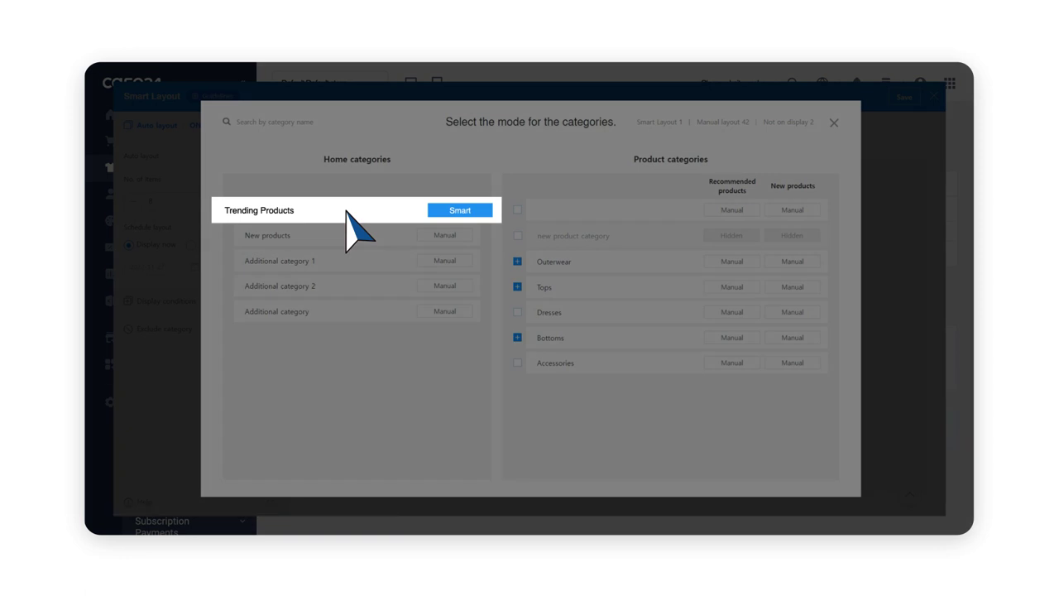
pyautogui.click(456, 212)
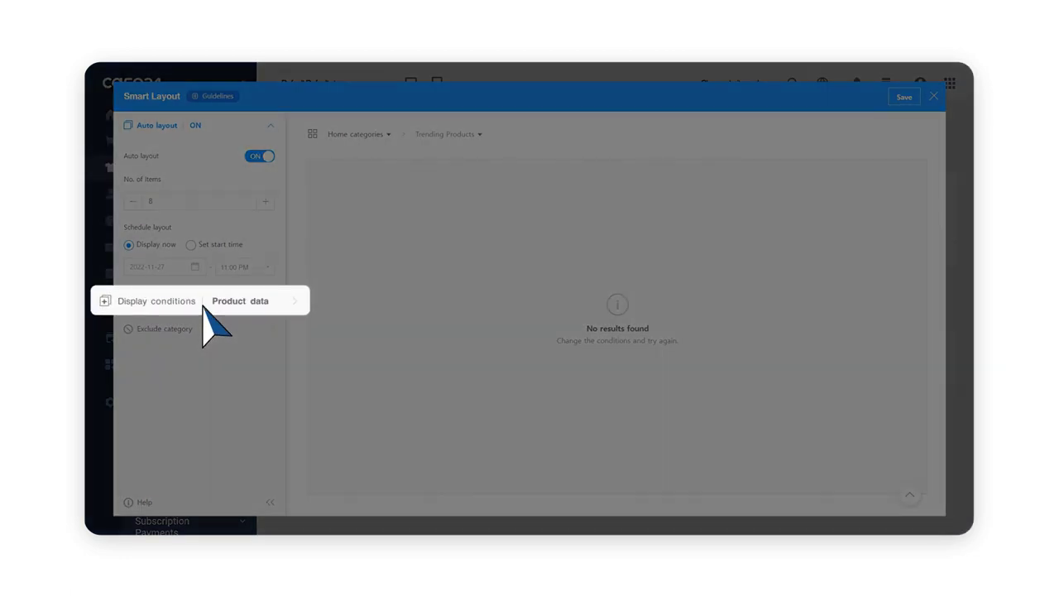
# - Sort the Trending Products smart layout by date added, latest first, and save it
pyautogui.click(204, 308)
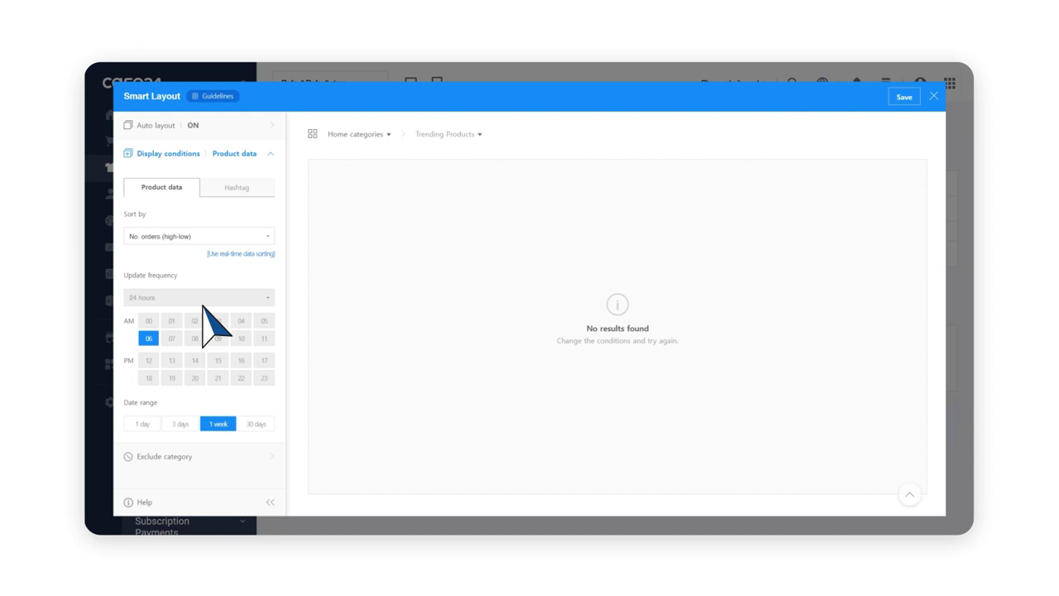
pyautogui.click(173, 237)
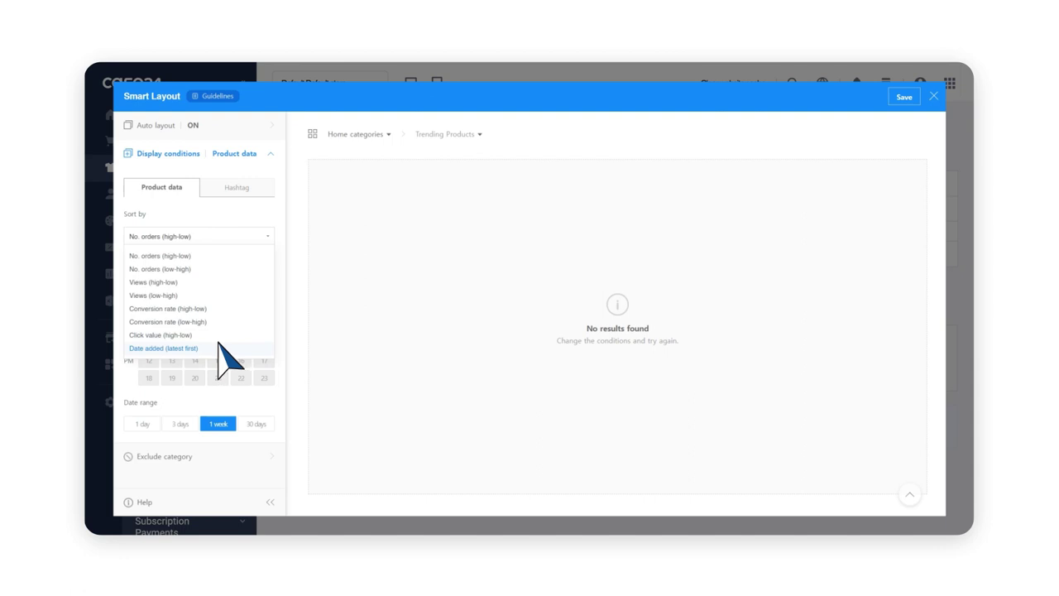
pyautogui.click(218, 344)
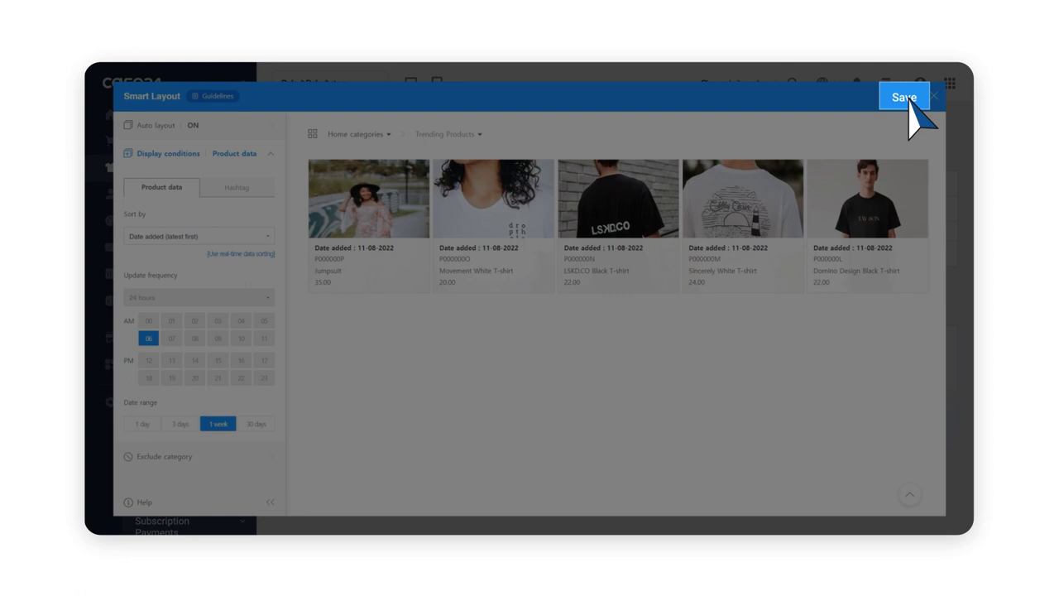
pyautogui.click(905, 96)
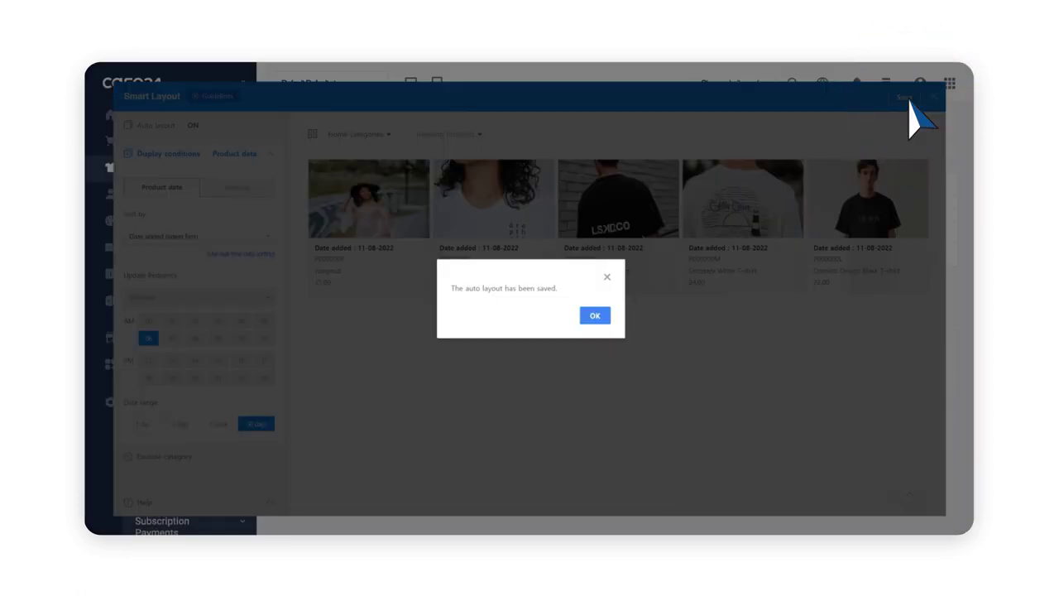
pyautogui.click(595, 315)
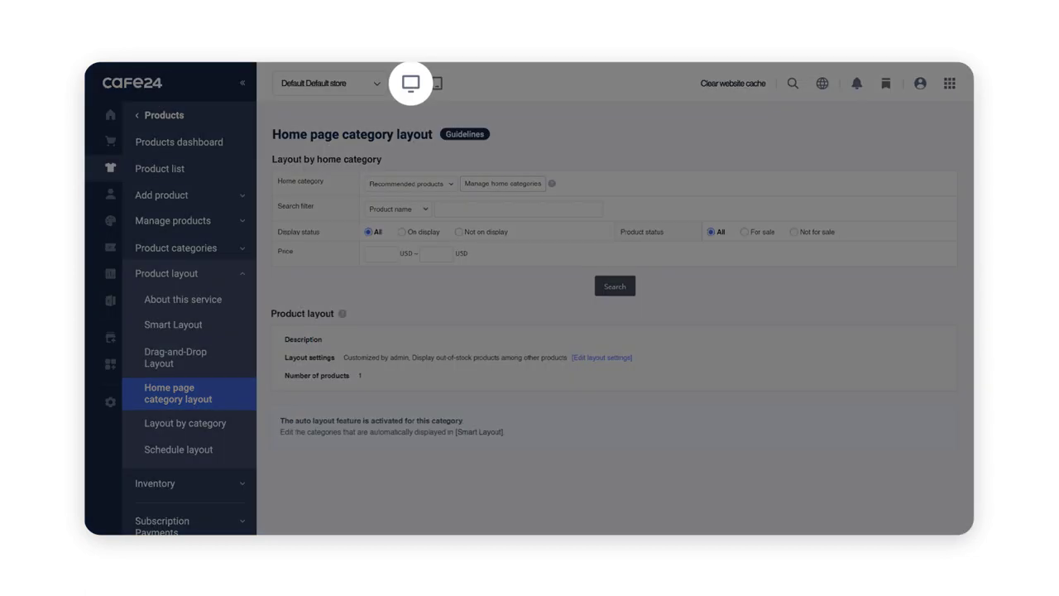
pyautogui.click(412, 83)
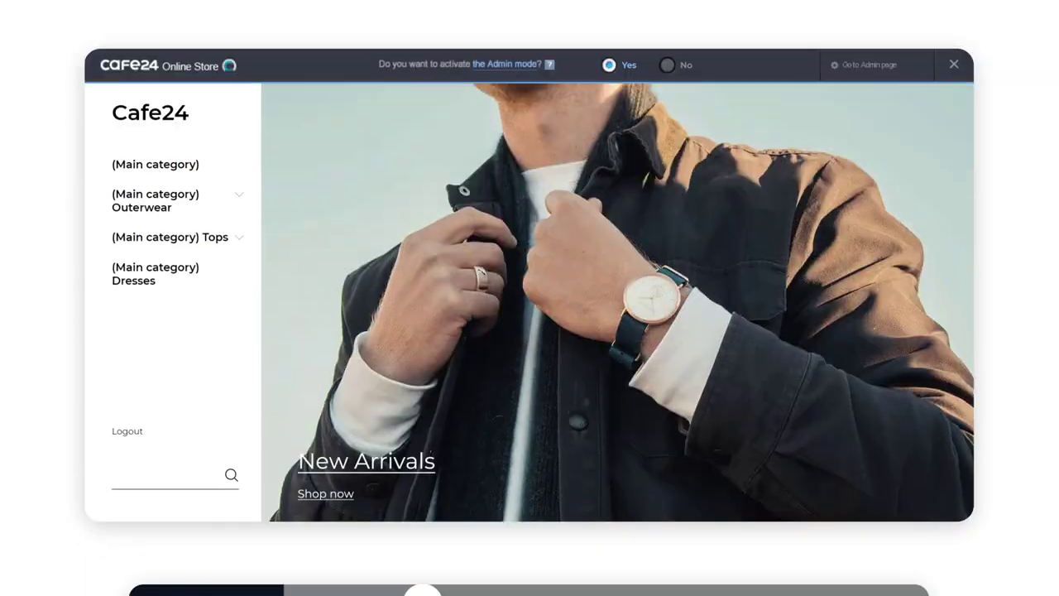
pyautogui.scroll(-4, 618, 315)
pyautogui.scroll(-4, 618, 315)
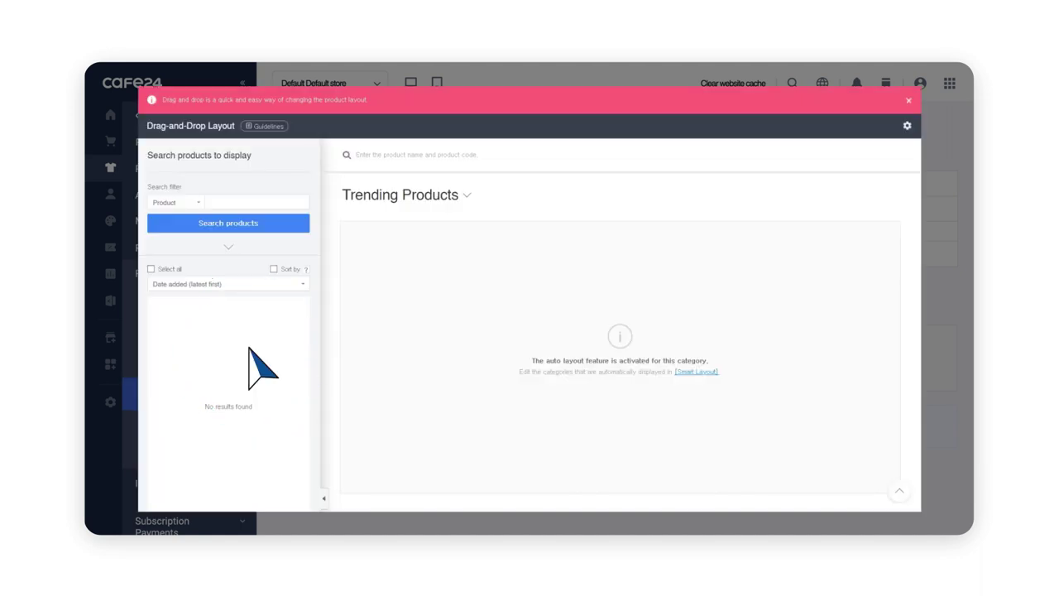
# - Switch the Drag-and-Drop Layout to the New products category and load its product list
pyautogui.click(466, 195)
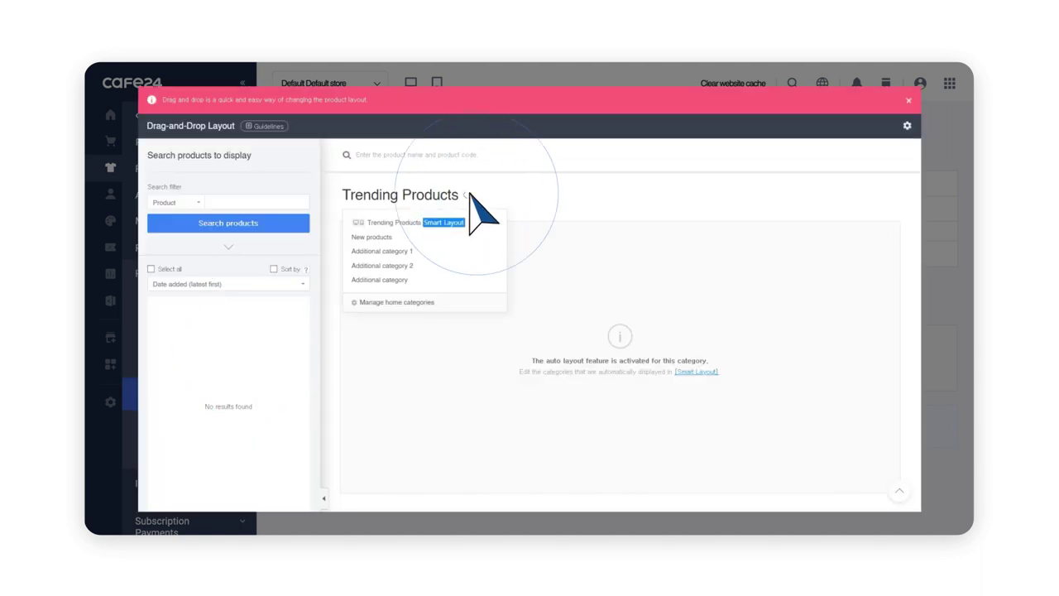
pyautogui.click(414, 238)
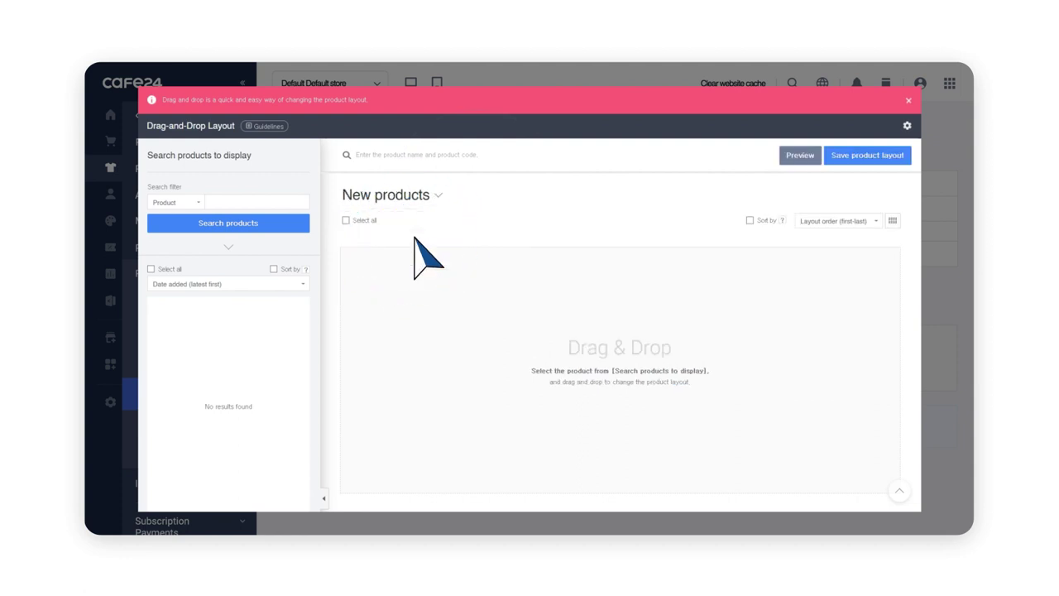
pyautogui.click(276, 223)
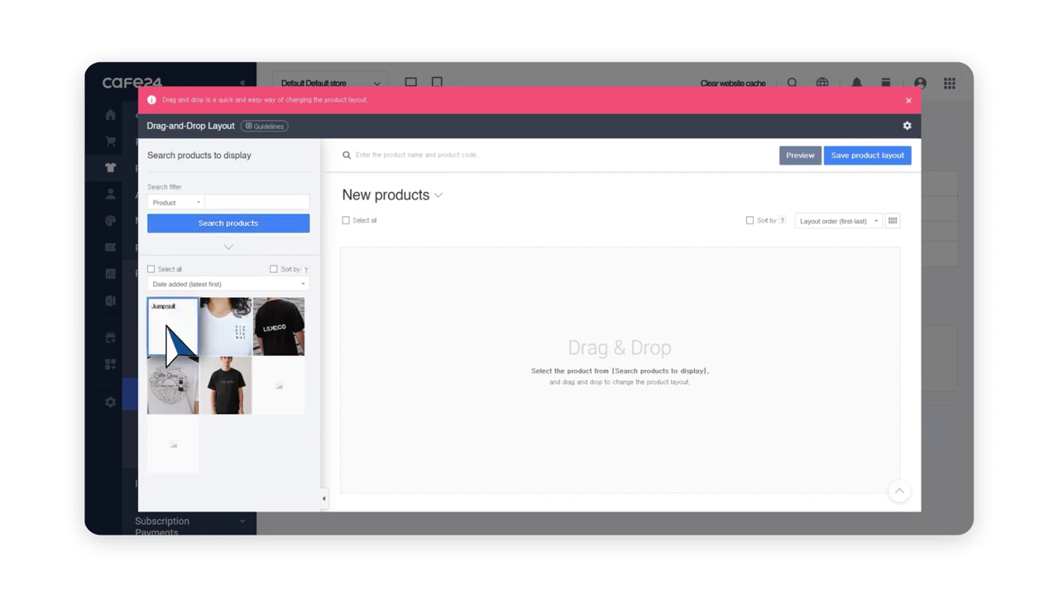
# - Drag the Jumpsuit, white tee and black LSKD.CO tee into the layout, moving the Jumpsuit last
pyautogui.moveTo(175, 335); pyautogui.dragTo(525, 346)
pyautogui.moveTo(226, 327); pyautogui.dragTo(609, 339)
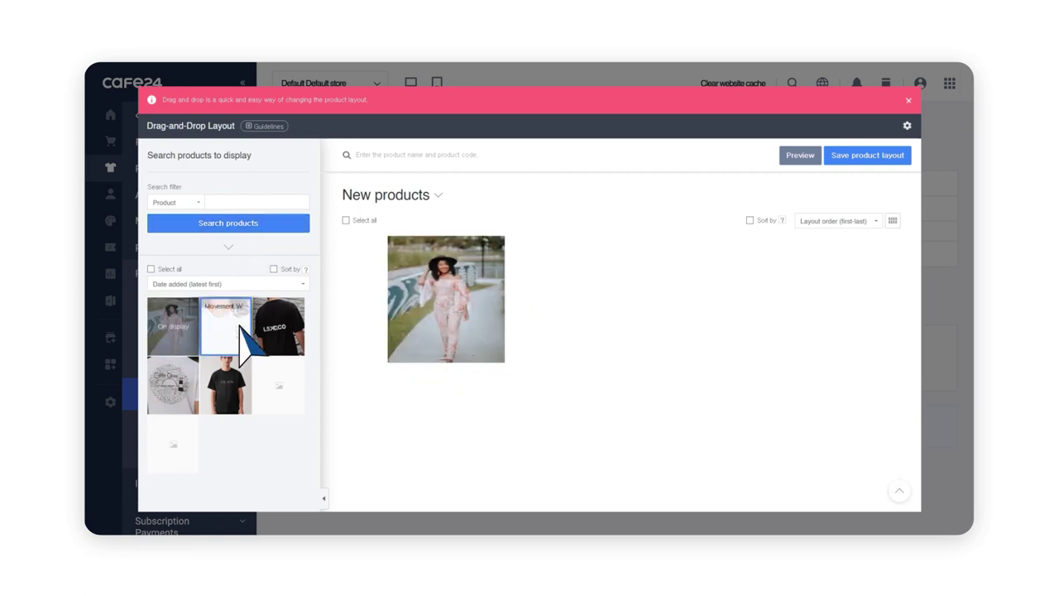
pyautogui.moveTo(279, 335)
pyautogui.mouseDown()
pyautogui.moveTo(732, 339)
pyautogui.moveTo(446, 293)
pyautogui.mouseUp()
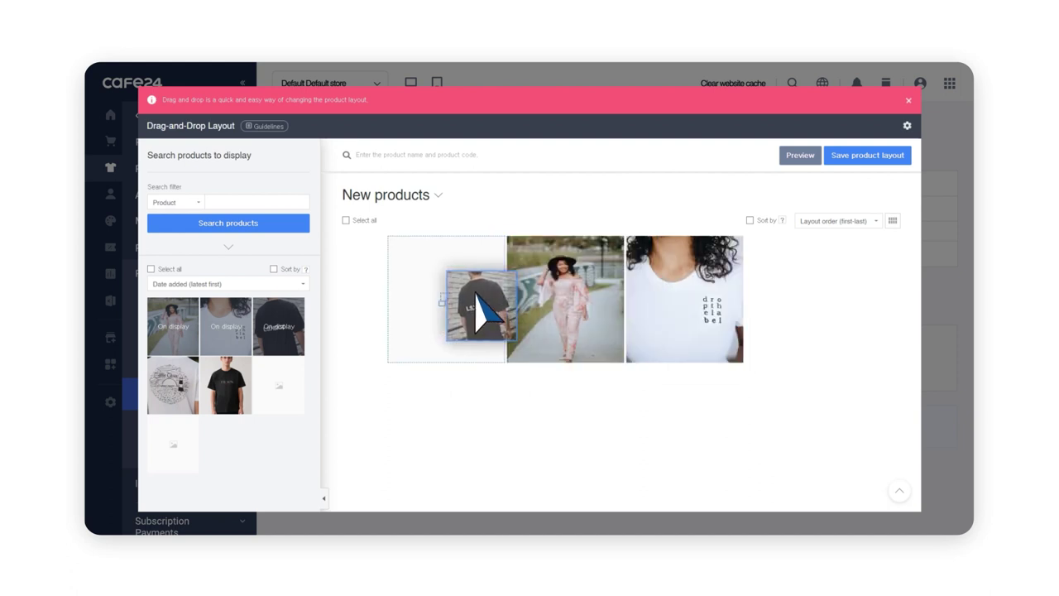
pyautogui.moveTo(571, 323); pyautogui.dragTo(728, 318)
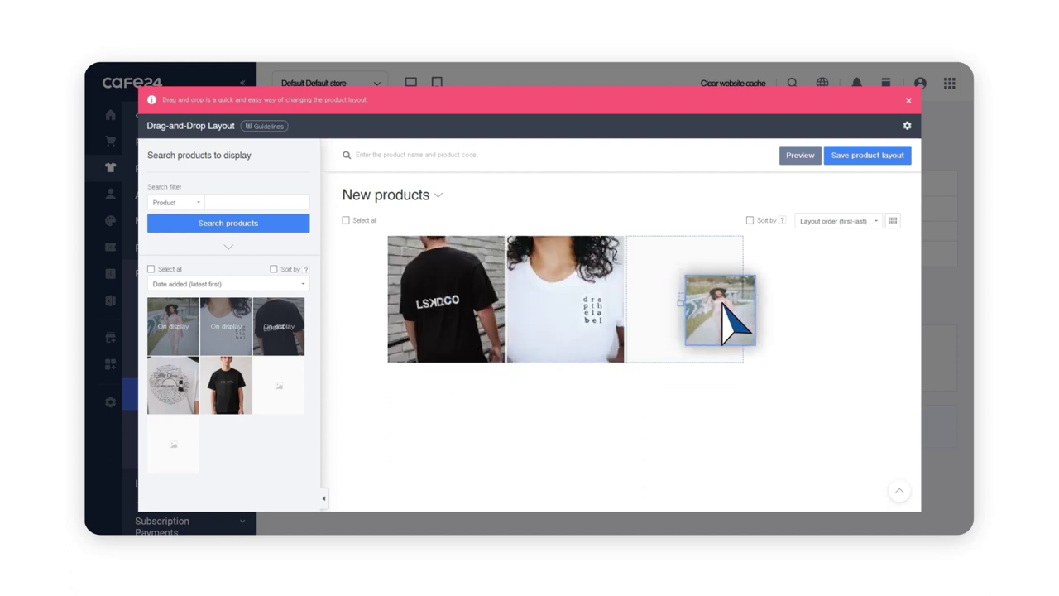